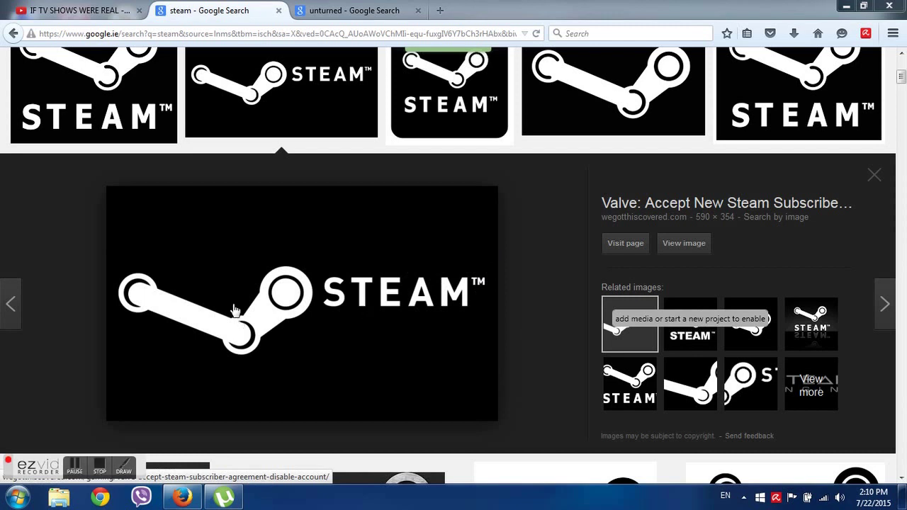
# Step: Switch to the 'unturned - Google Search' image results tab
pyautogui.click(374, 9)
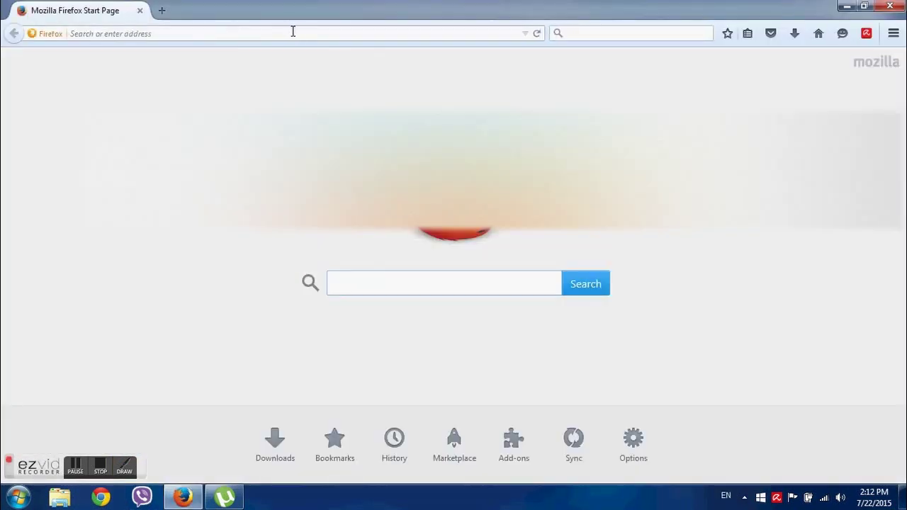
# Step: Search Google for 'steam' and go to the store.steampowered.com result
pyautogui.click(292, 31)
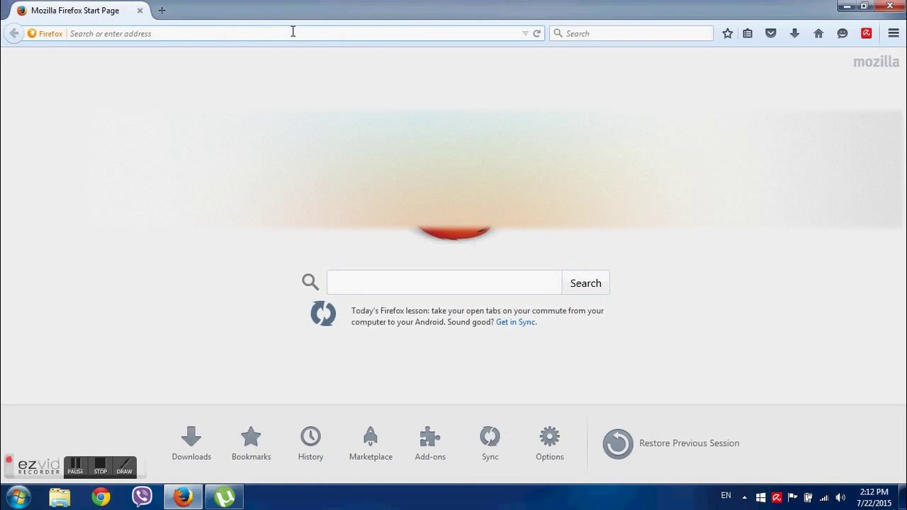
pyautogui.write('steam')
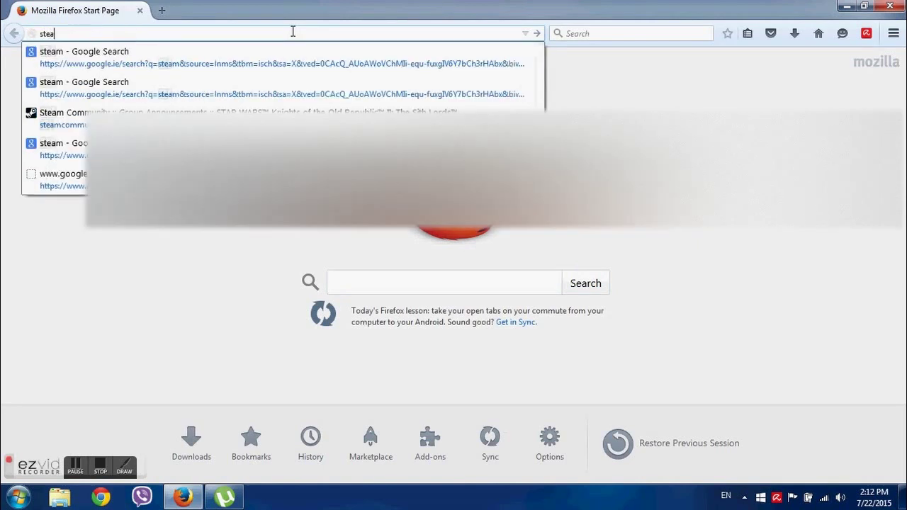
pyautogui.press('Return')
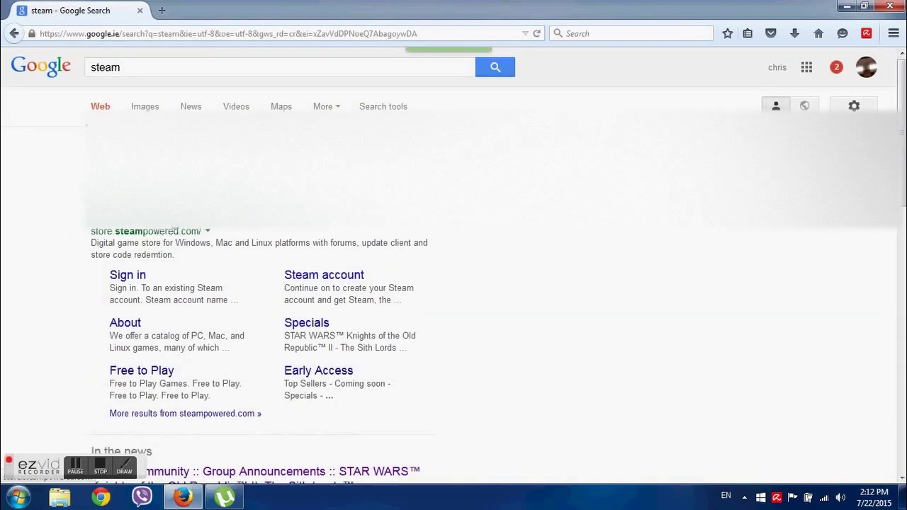
pyautogui.click(178, 231)
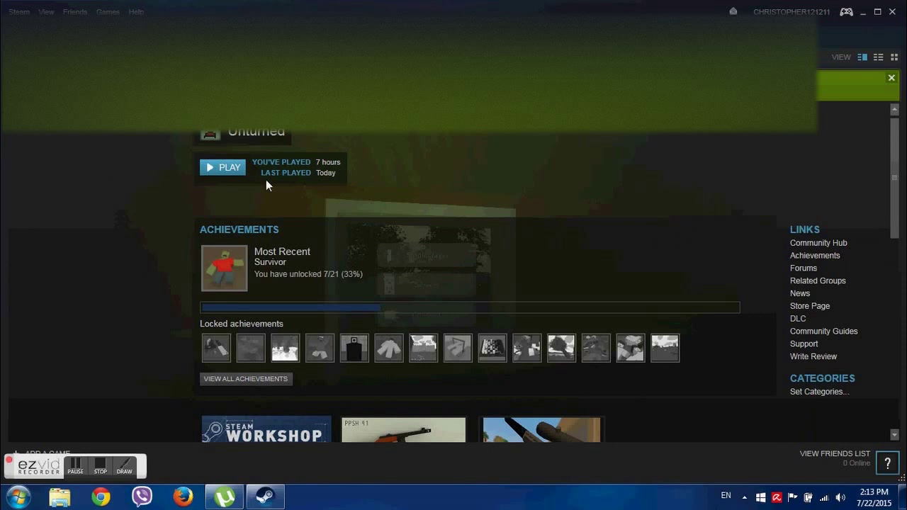
# Step: Switch the Steam client from the Library to the Store front page
pyautogui.moveTo(170, 32)
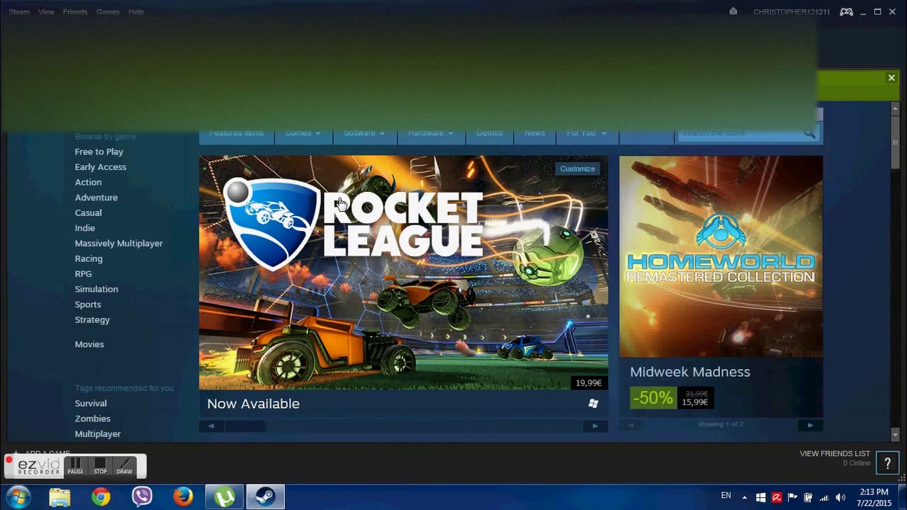
# Step: Return from the Steam store to Unturned's page in the Library
pyautogui.moveTo(296, 135)
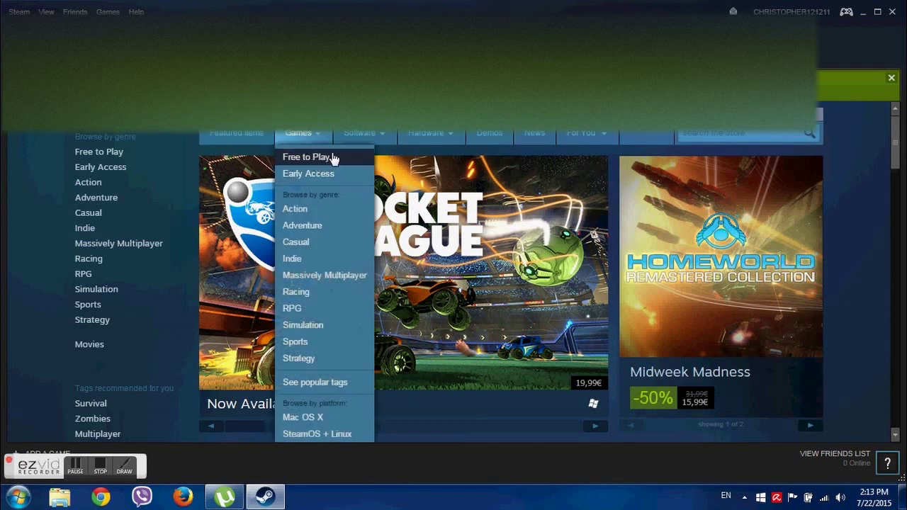
pyautogui.click(145, 166)
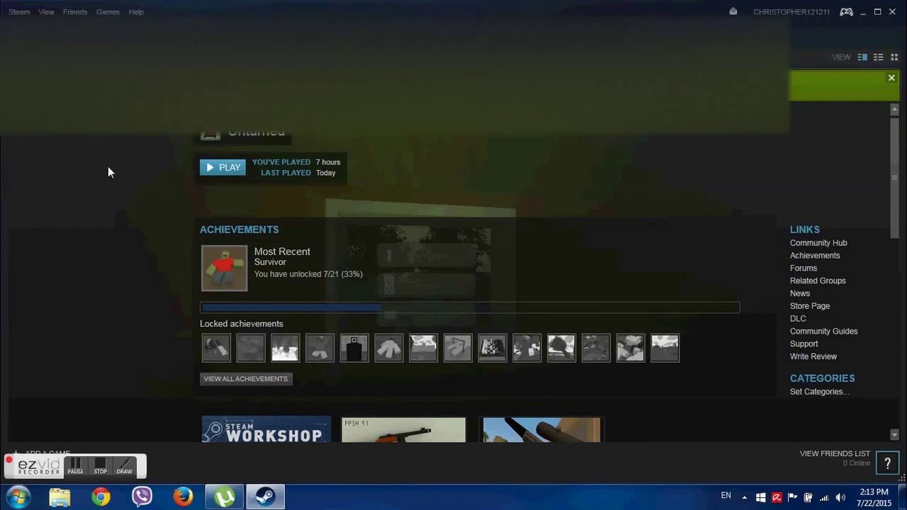
pyautogui.click(125, 466)
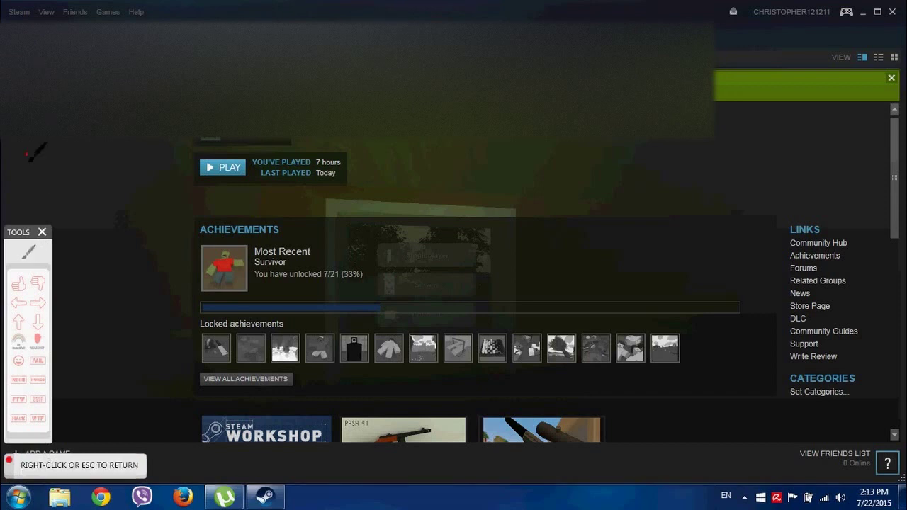
pyautogui.moveTo(26, 153); pyautogui.dragTo(133, 199)
pyautogui.moveTo(36, 204); pyautogui.dragTo(155, 144)
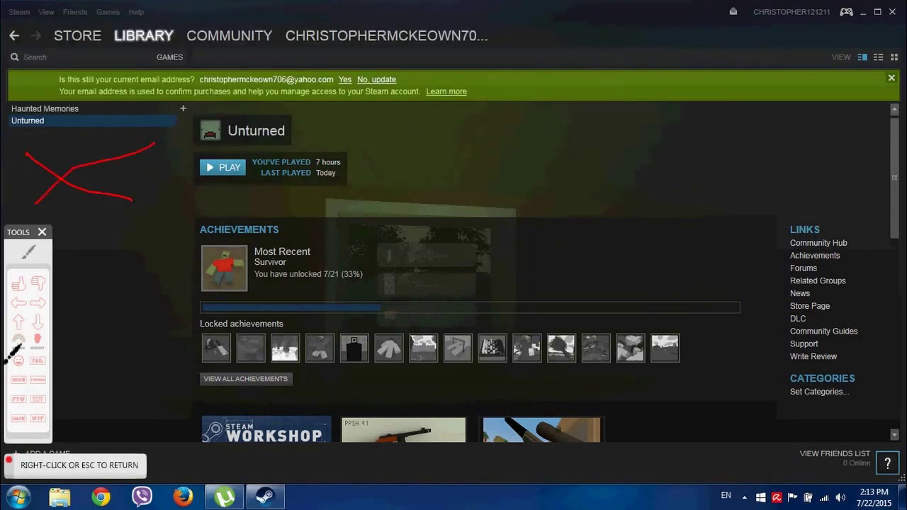
pyautogui.moveTo(47, 140)
pyautogui.mouseDown()
pyautogui.moveTo(30, 144)
pyautogui.moveTo(26, 125)
pyautogui.moveTo(46, 124)
pyautogui.moveTo(39, 133)
pyautogui.moveTo(22, 103)
pyautogui.moveTo(74, 111)
pyautogui.mouseUp()
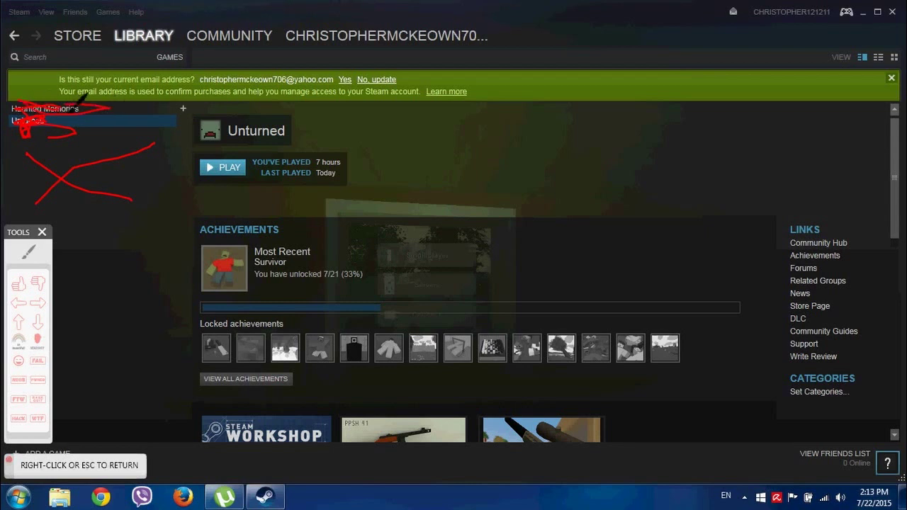
pyautogui.rightClick(76, 110)
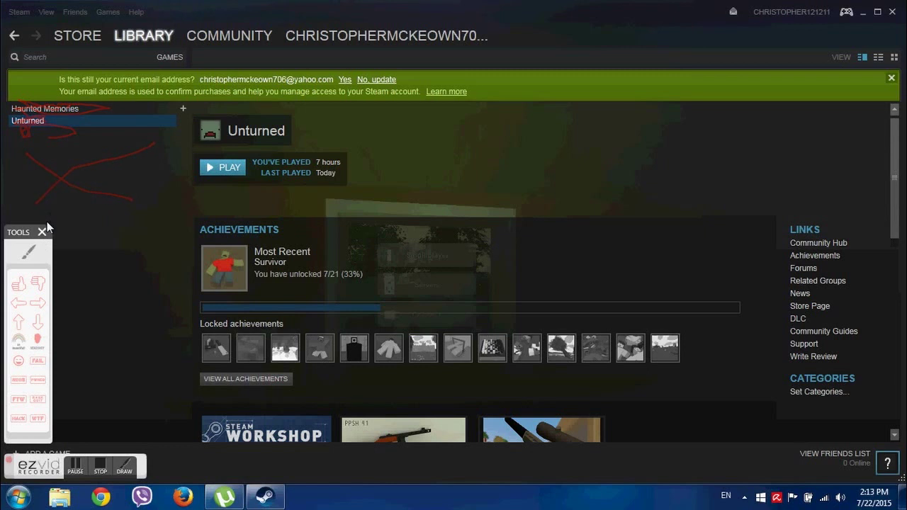
# Step: Filter the Steam library with the search 'tu' and launch Unturned
pyautogui.moveTo(40, 229)
pyautogui.mouseDown()
pyautogui.moveTo(49, 225)
pyautogui.moveTo(46, 237)
pyautogui.mouseUp()
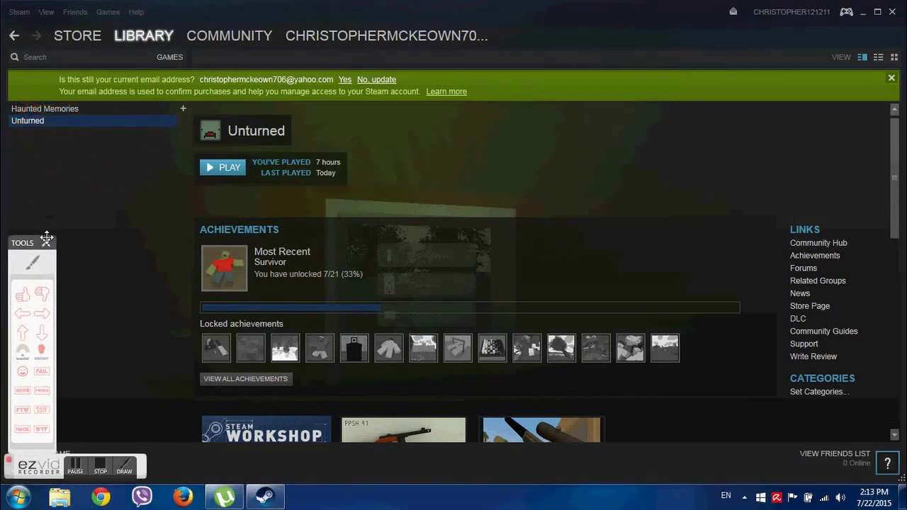
pyautogui.click(46, 243)
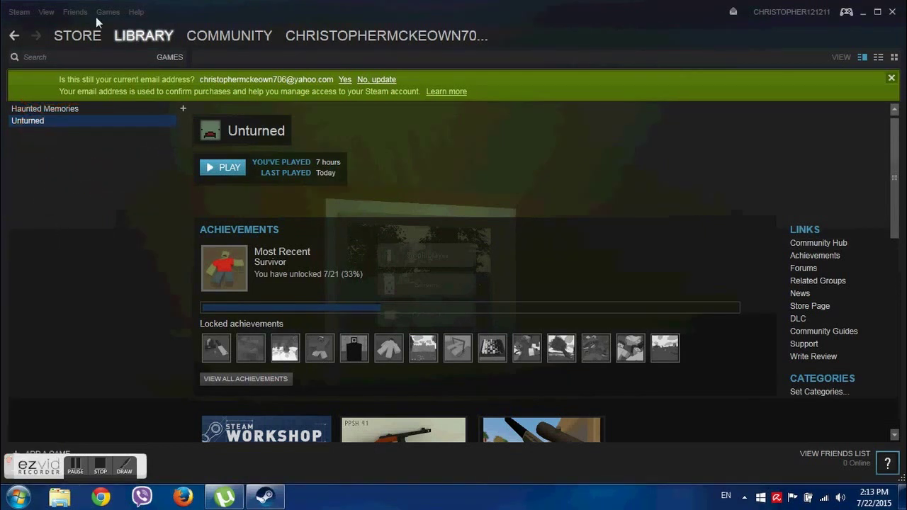
pyautogui.click(71, 57)
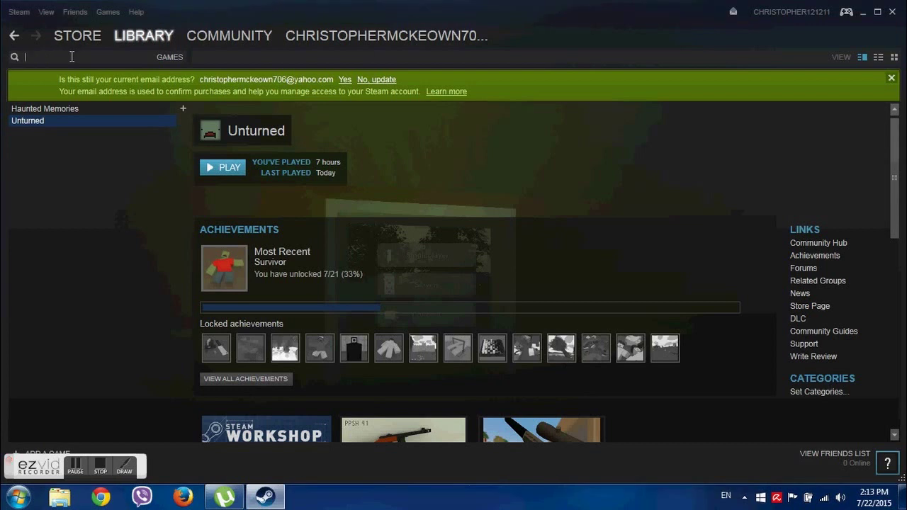
pyautogui.write('unturned')
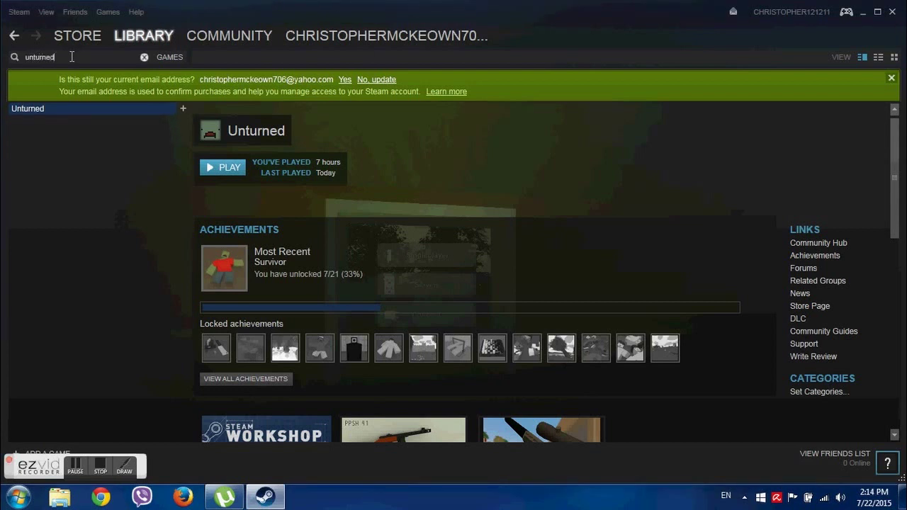
pyautogui.press('Return')
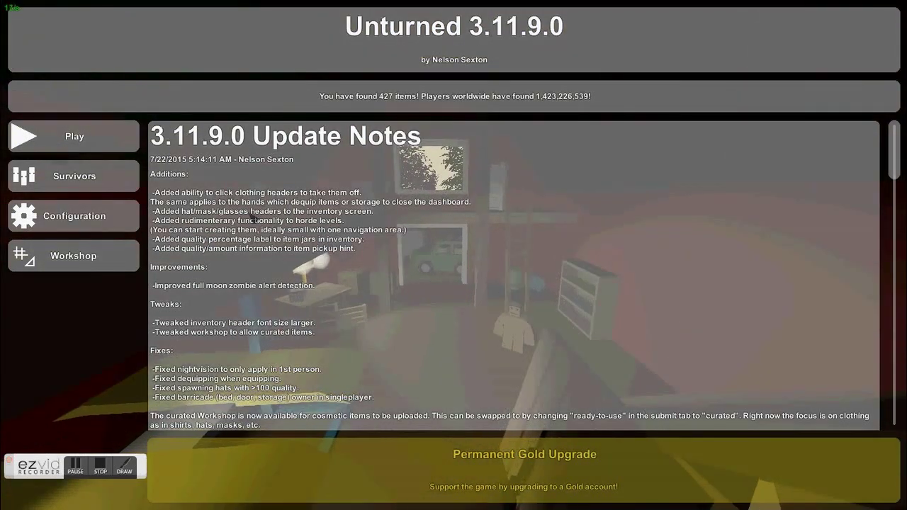
# Step: Look through the Play and Survivors menus, then return to the Play options
pyautogui.click(24, 136)
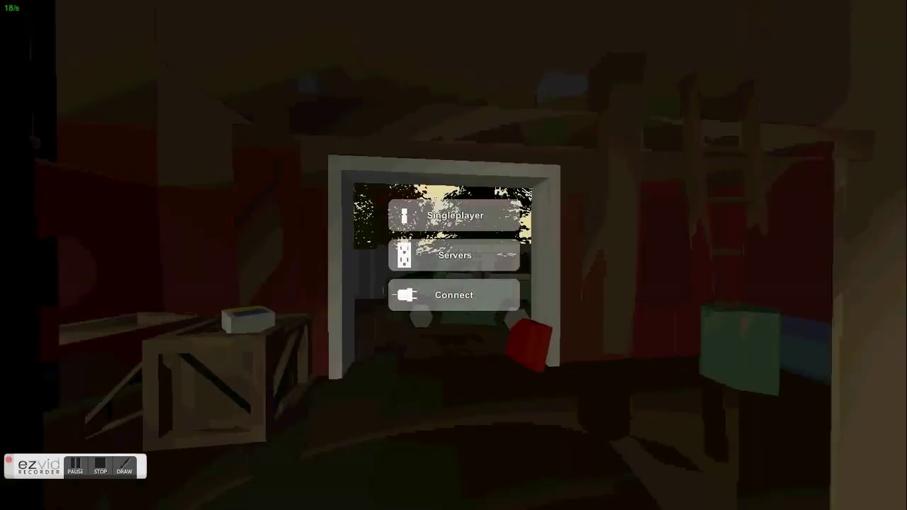
pyautogui.press('Escape')
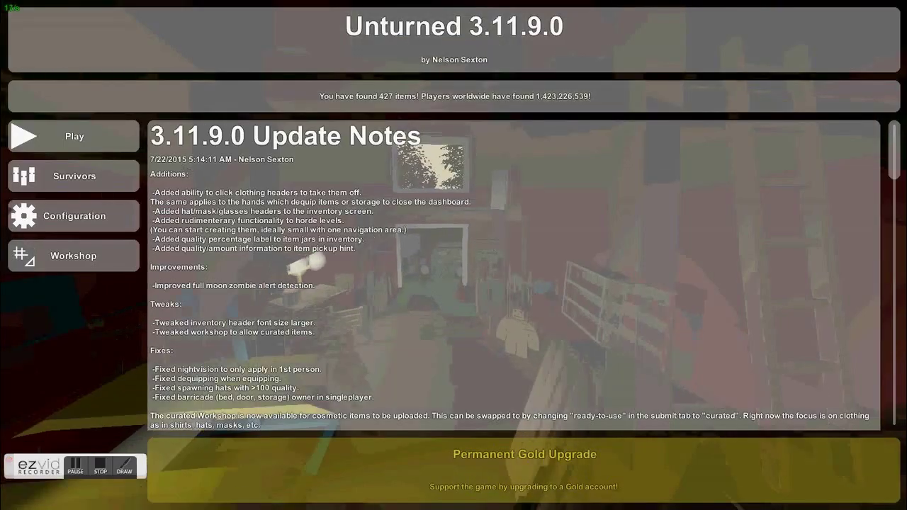
pyautogui.click(61, 188)
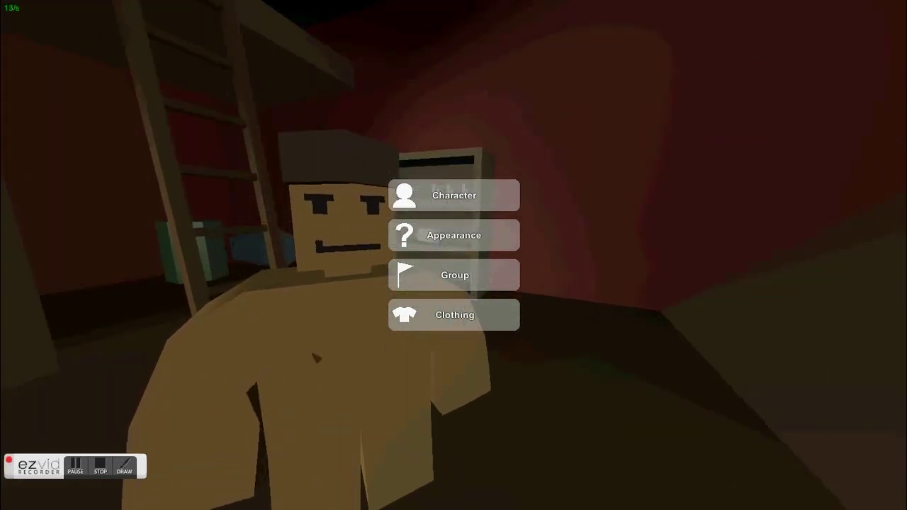
pyautogui.press('Escape')
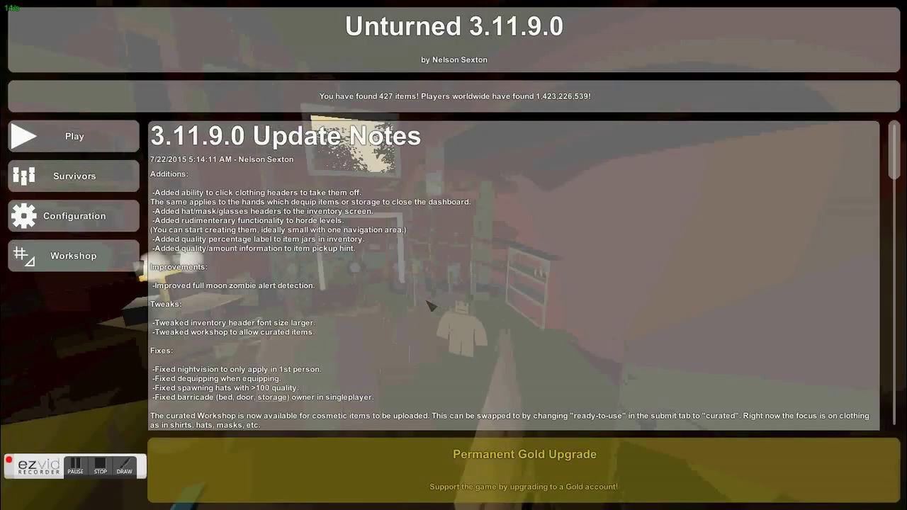
pyautogui.click(39, 134)
# Step: Set up Singleplayer on the PEI map and start the game
pyautogui.click(454, 215)
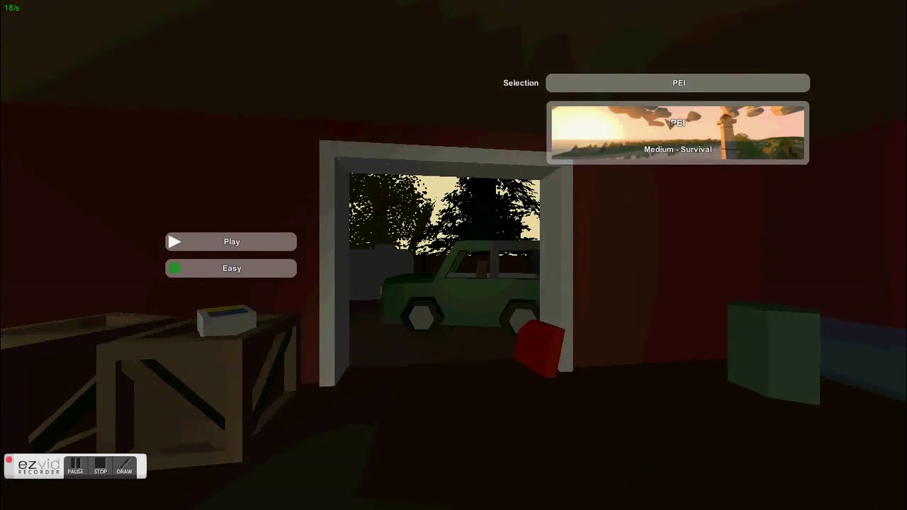
pyautogui.click(243, 242)
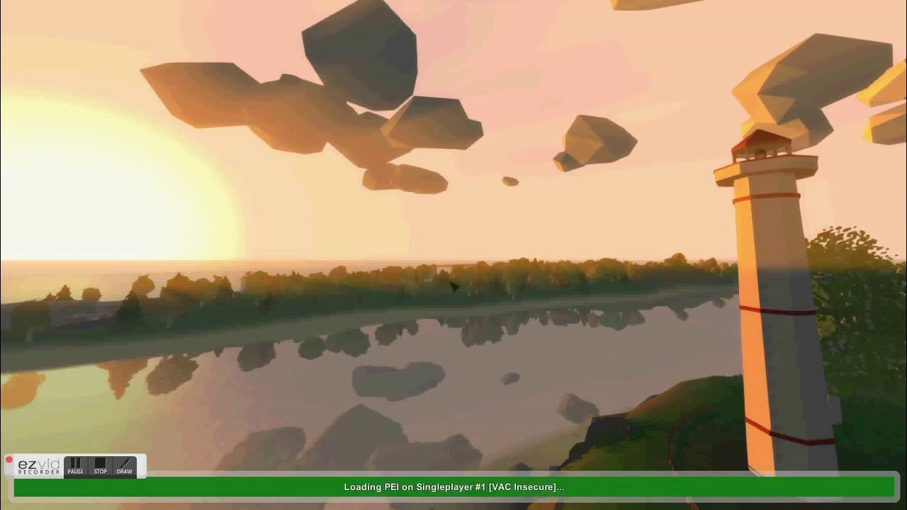
pyautogui.click(100, 470)
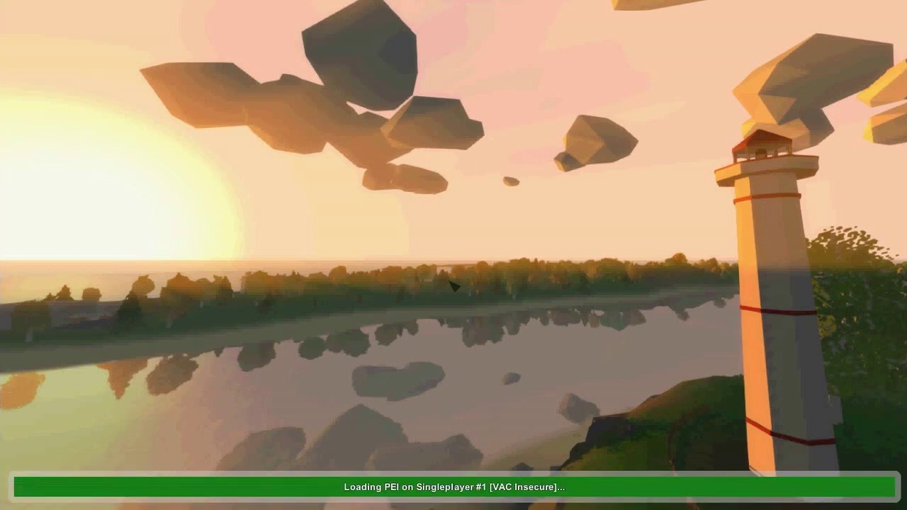